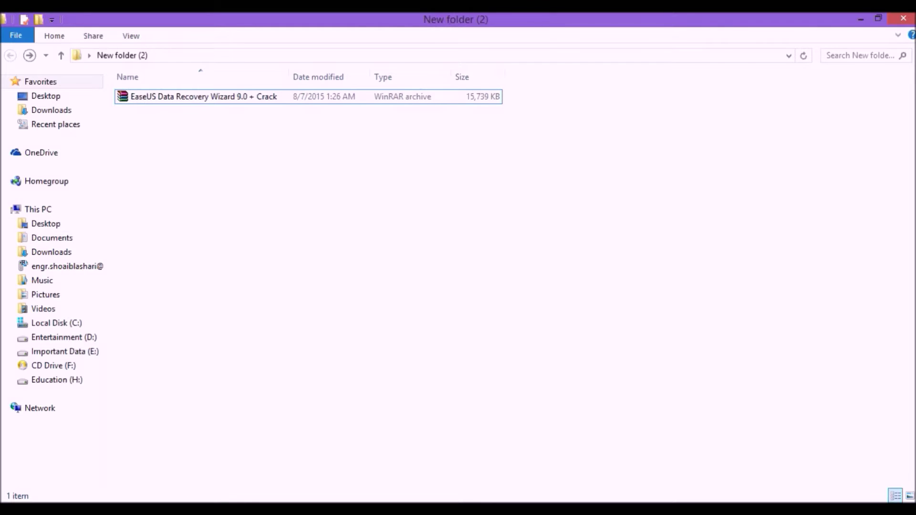
Step: Bring up the Notepad note holding the EaseUS Data Recovery Wizard 9.0 download link
left_click(215, 508)
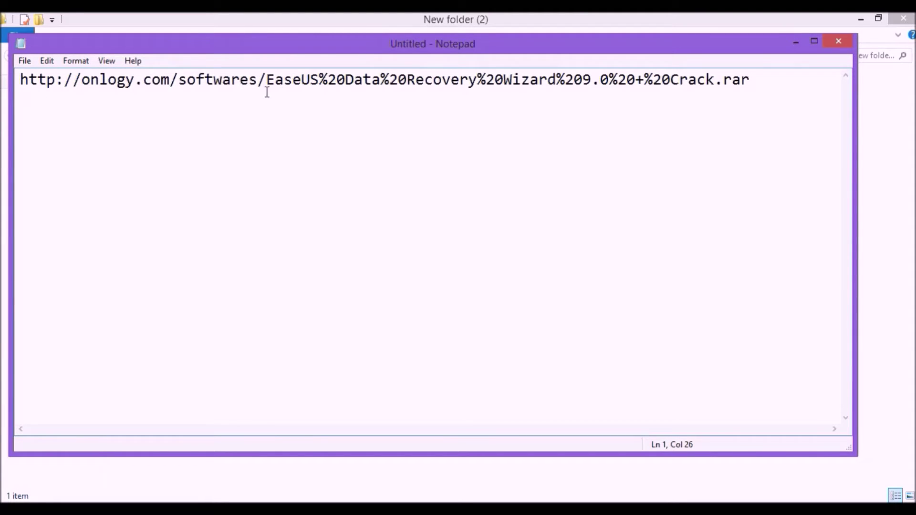
left_click(803, 45)
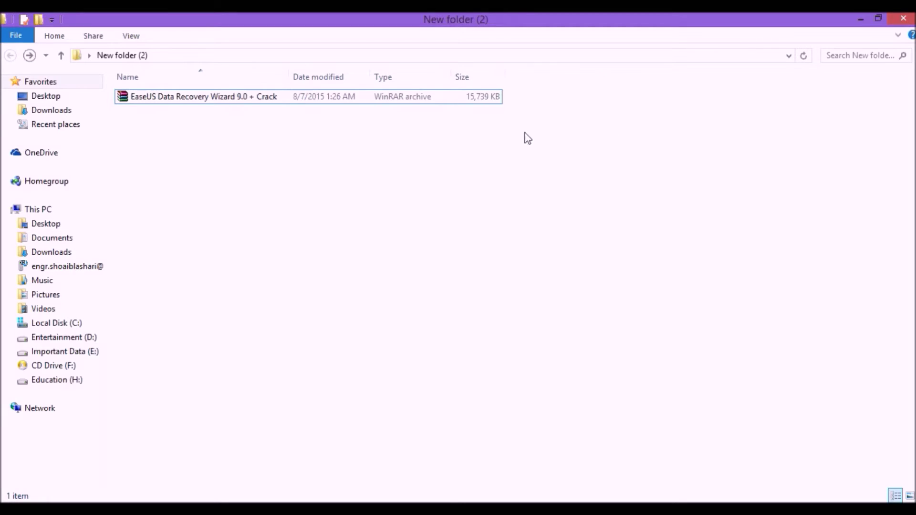
Step: Extract the archive to 'EaseUS Data Recovery Wizard 9.0 + Crack' and open its inner folder
right_click(179, 95)
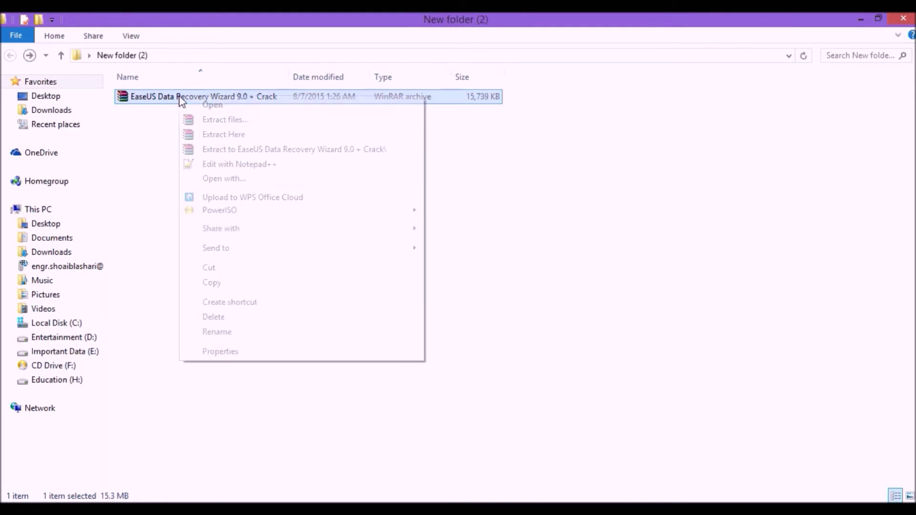
left_click(223, 150)
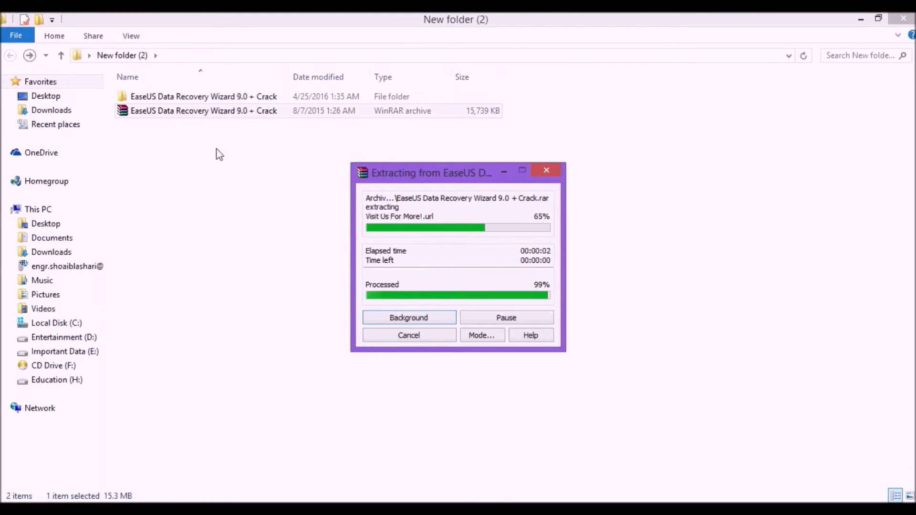
double_click(164, 96)
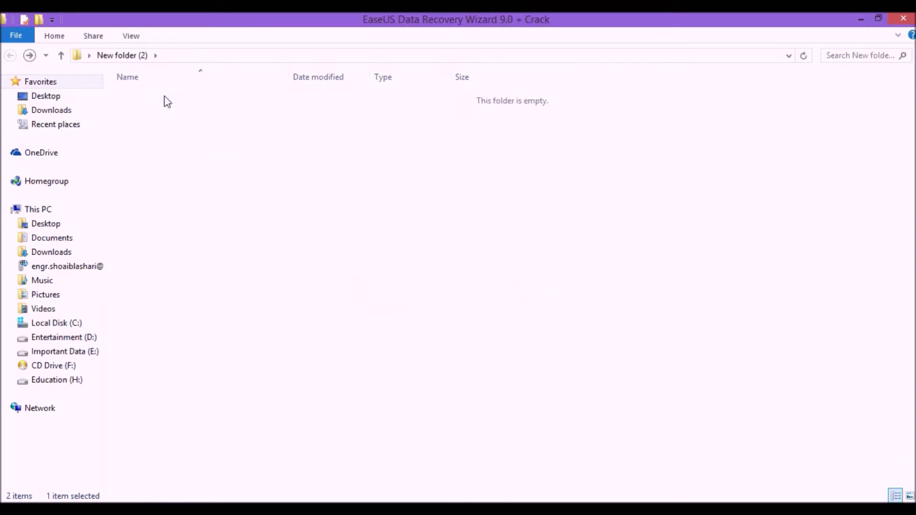
double_click(164, 96)
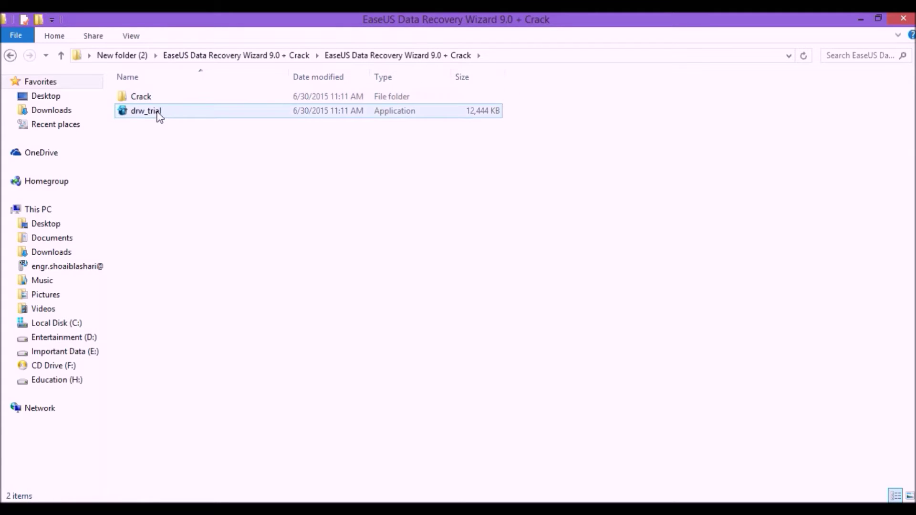
mouse_move(159, 116)
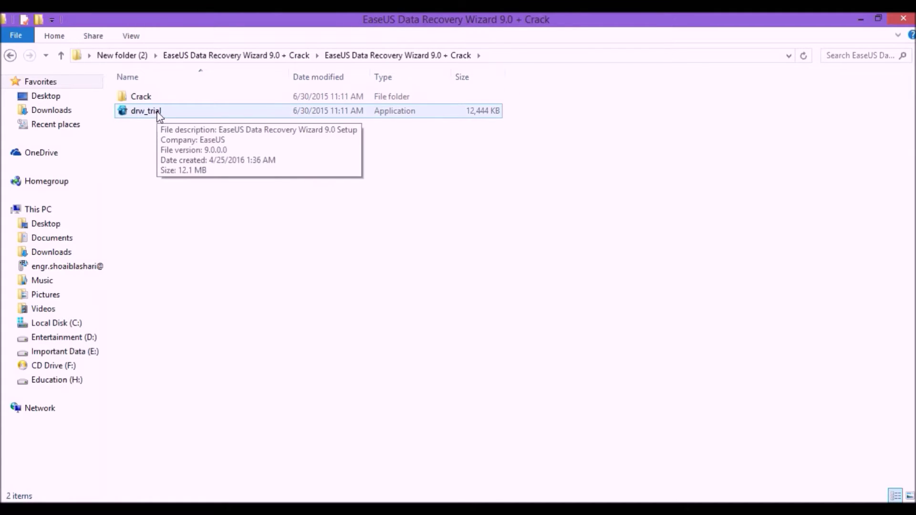
Step: Run drw_trial in English with default folders and a desktop icon, and untick launching afterwards
double_click(158, 114)
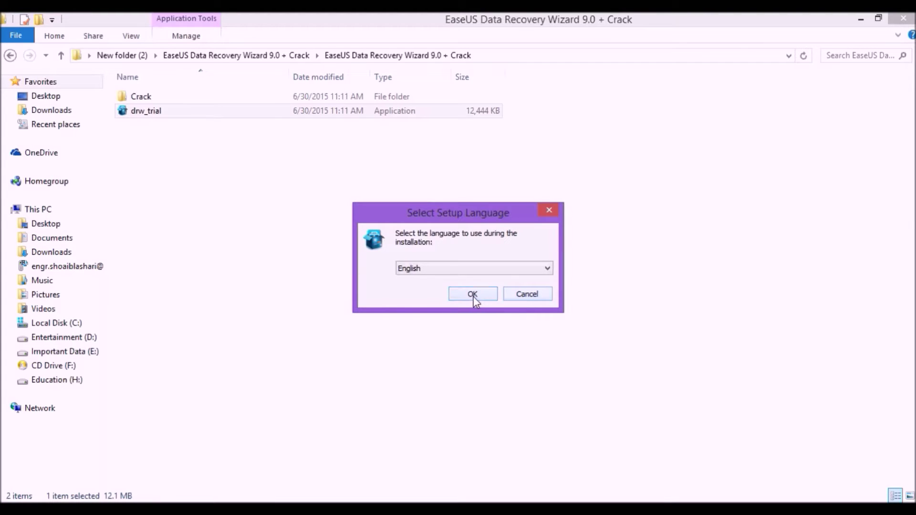
left_click(473, 295)
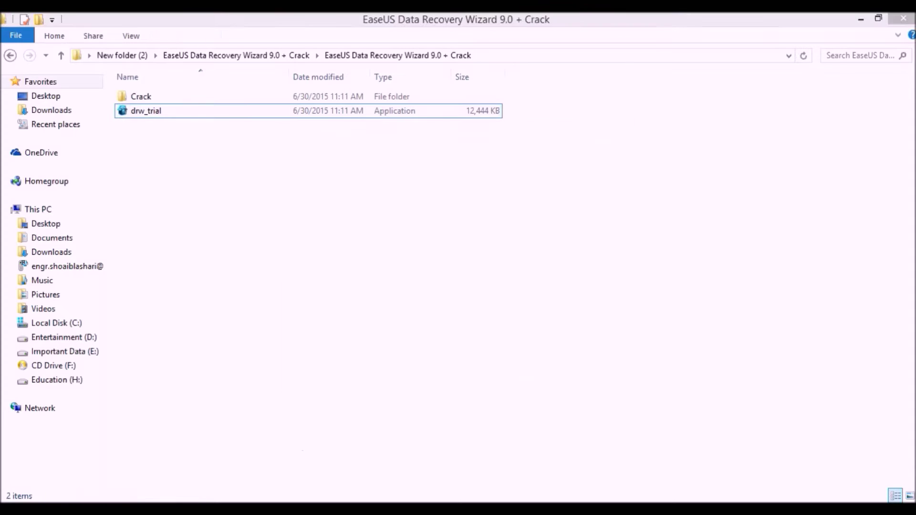
left_click(541, 375)
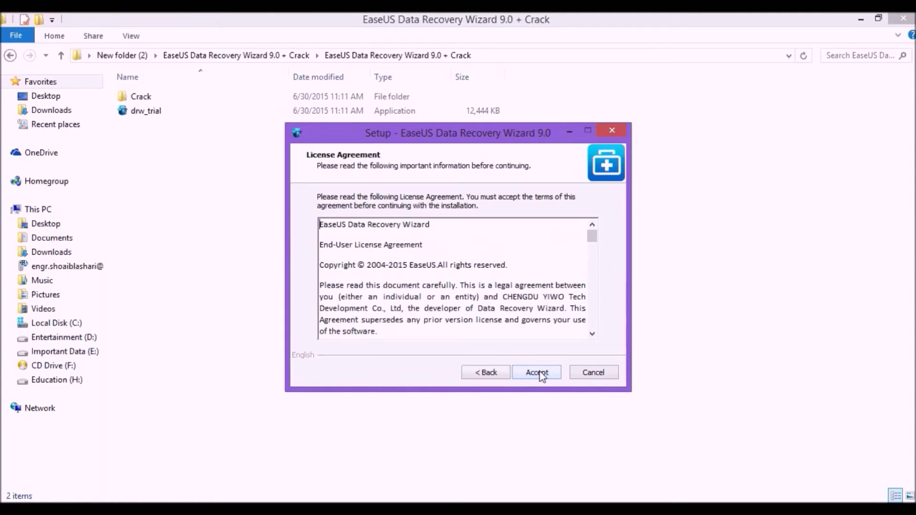
left_click(541, 375)
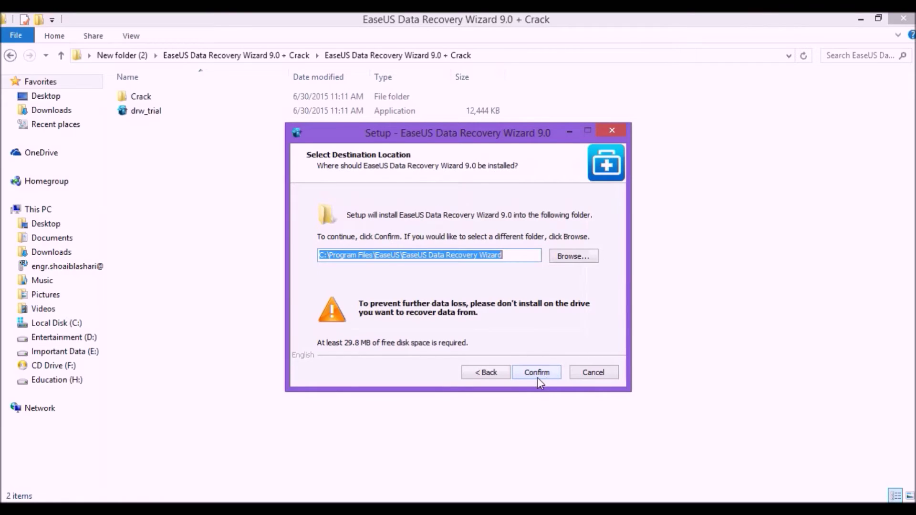
left_click(536, 375)
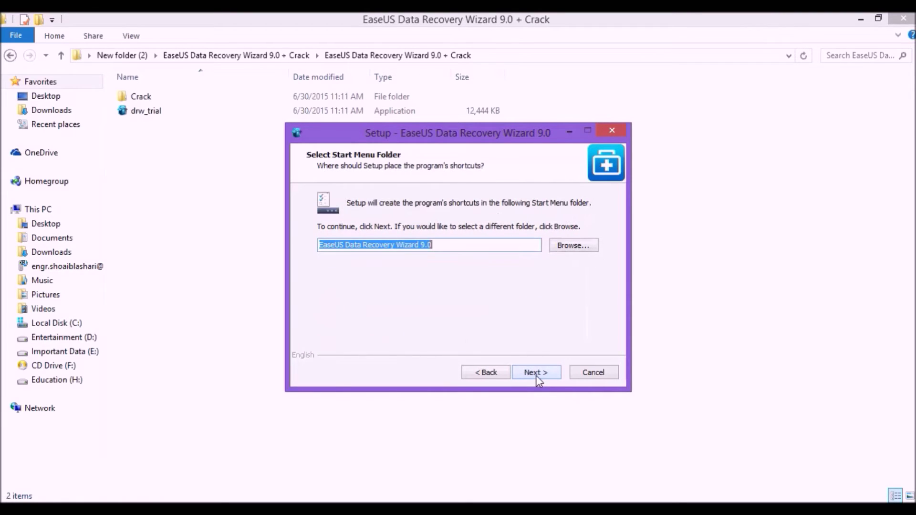
left_click(536, 373)
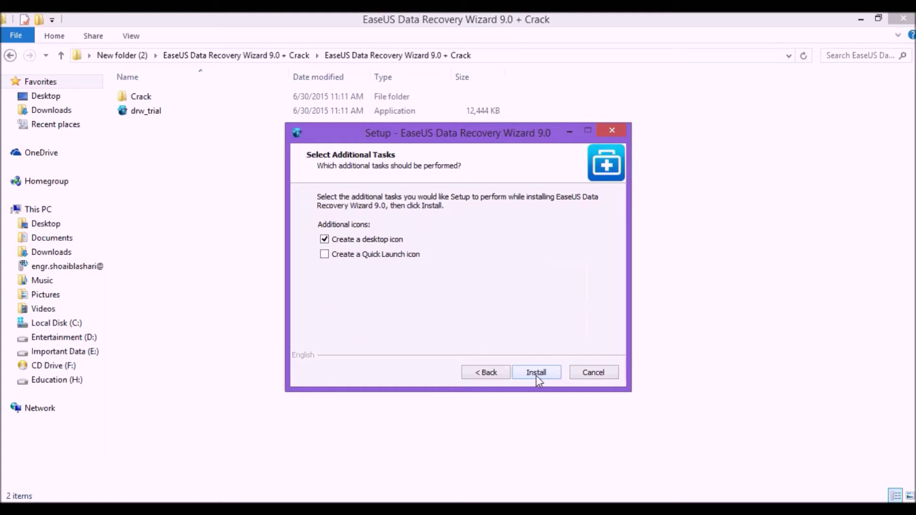
left_click(537, 374)
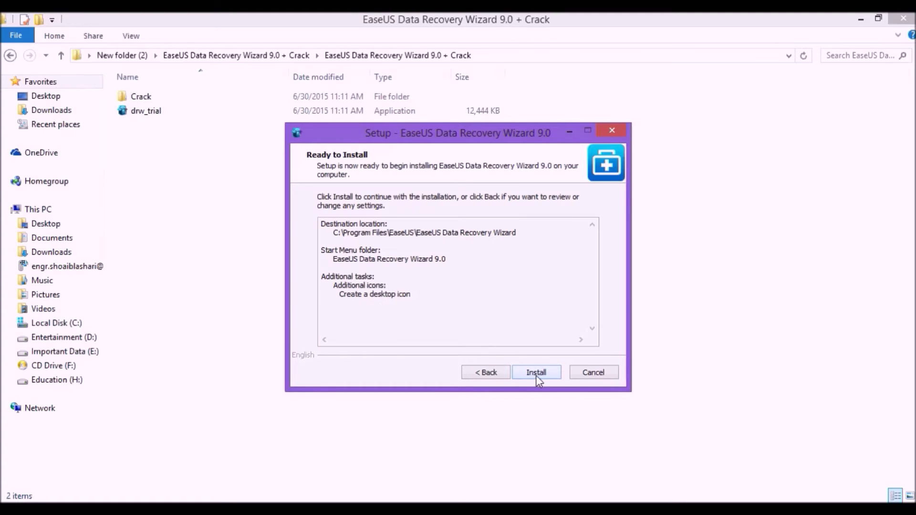
left_click(537, 374)
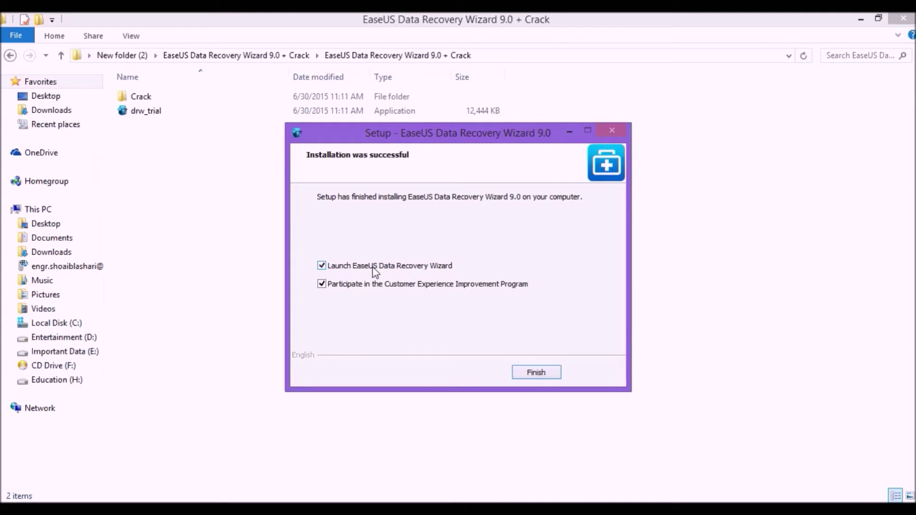
left_click(322, 266)
Step: Opt out of the experience program, finish setup, close the thank-you tab and minimize Chrome
left_click(321, 284)
left_click(535, 375)
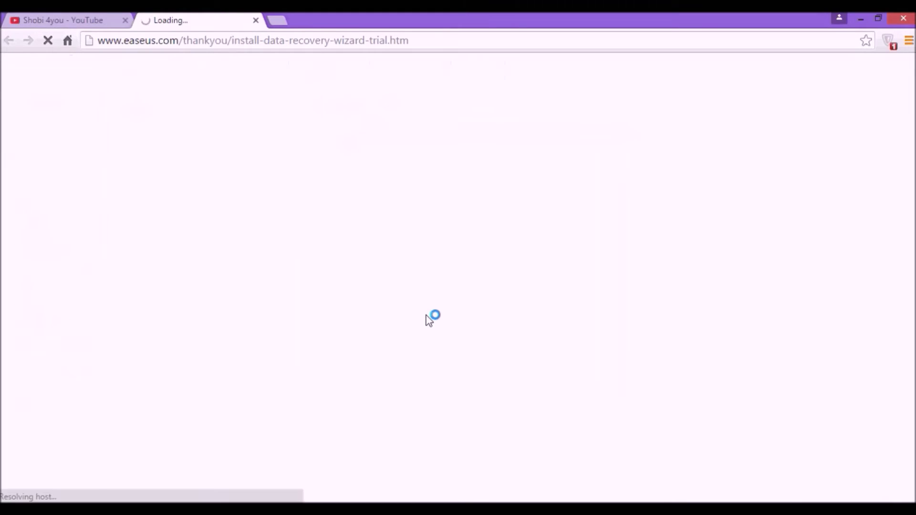
left_click(256, 20)
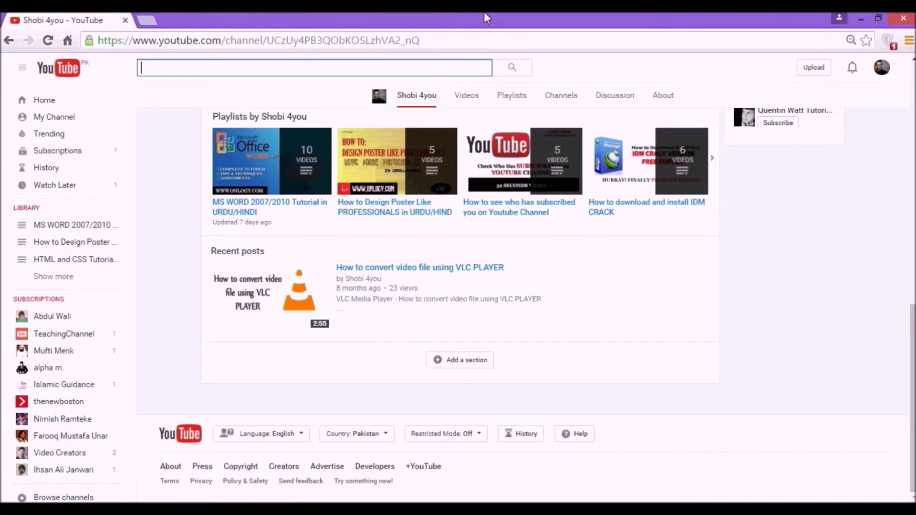
left_click(861, 18)
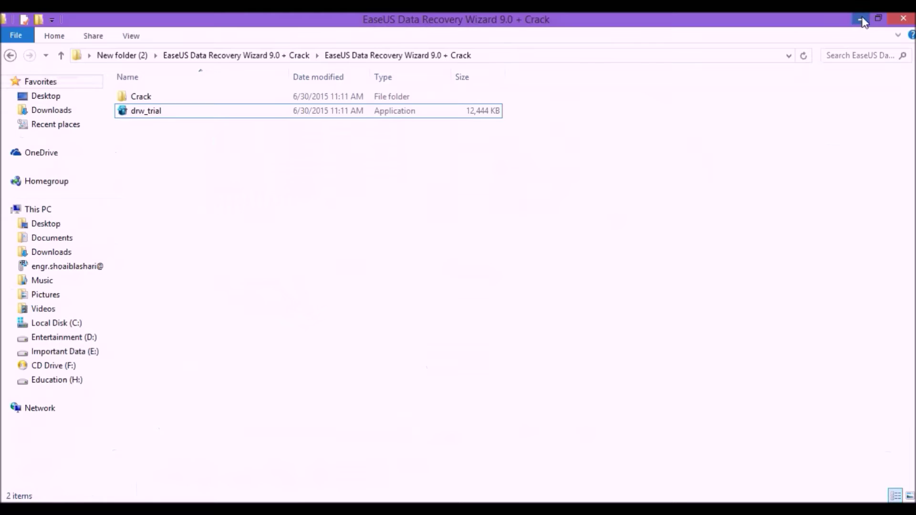
Step: Copy the DRWUI application from the Crack\x64 folder
double_click(218, 100)
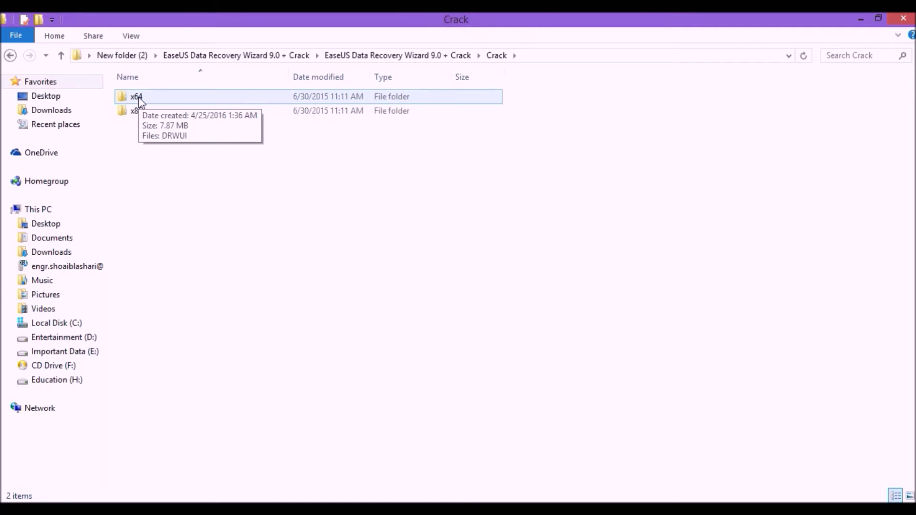
double_click(138, 97)
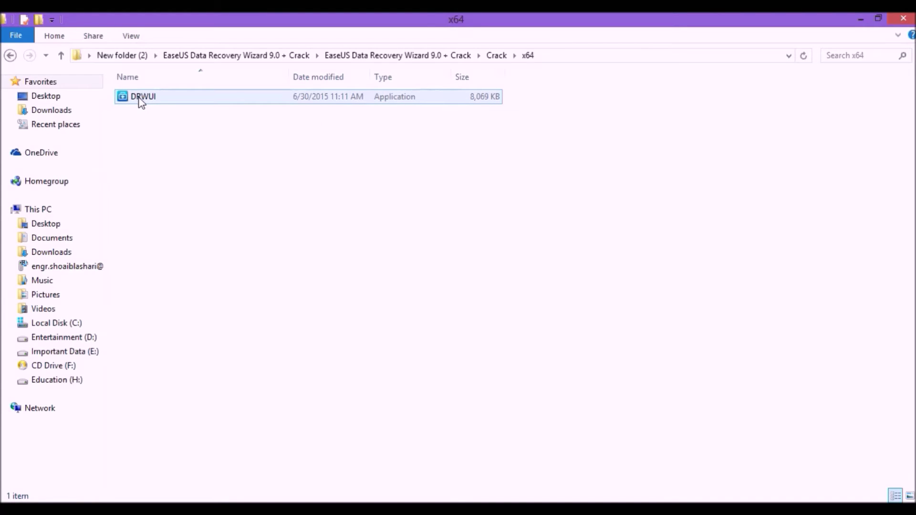
left_click(163, 99)
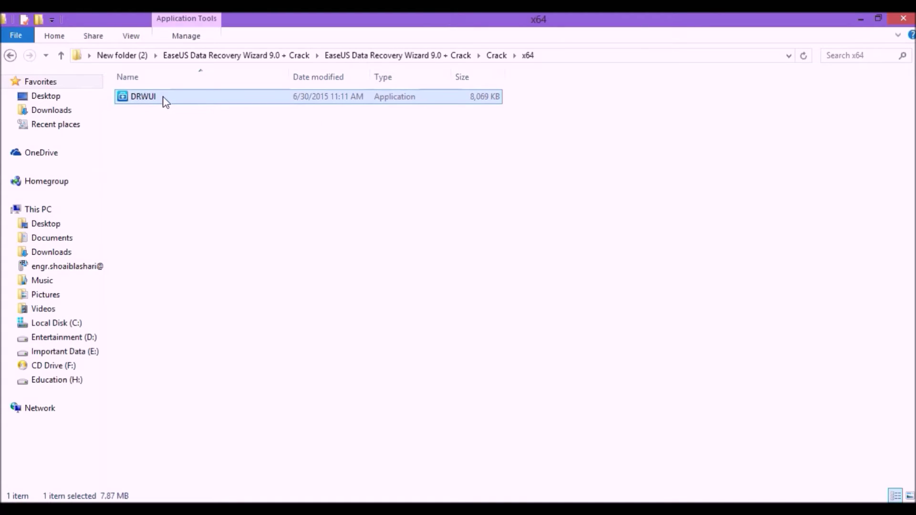
right_click(163, 100)
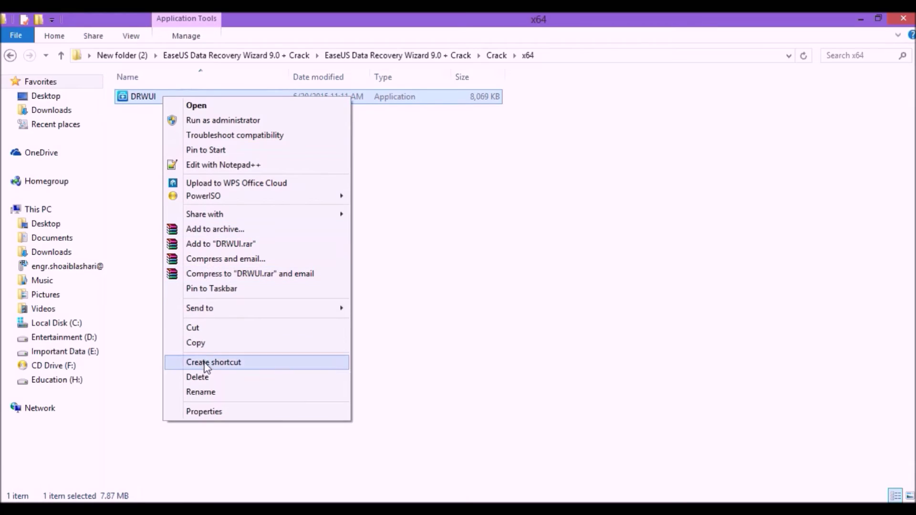
left_click(209, 345)
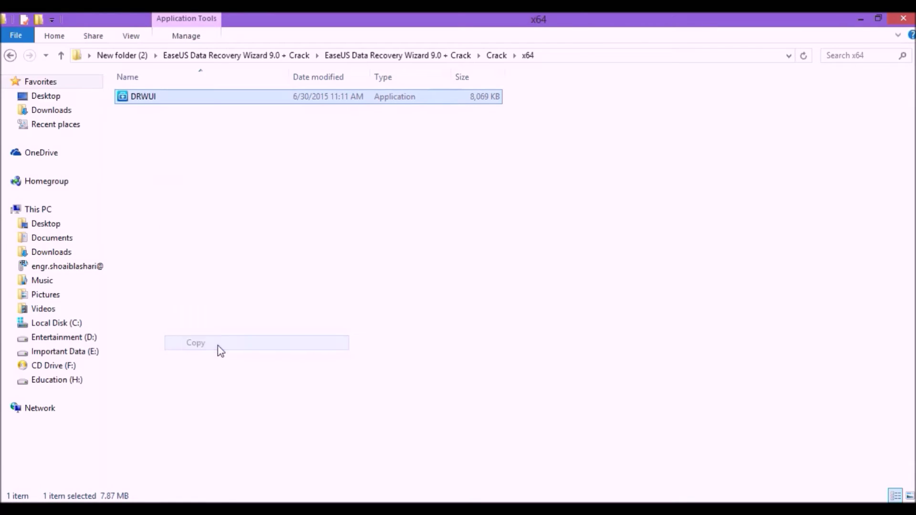
Step: Paste it into C:\Program Files\EaseUS\EaseUS Data Recovery Wizard, replacing DRWUI.exe with admin permission
left_click(31, 214)
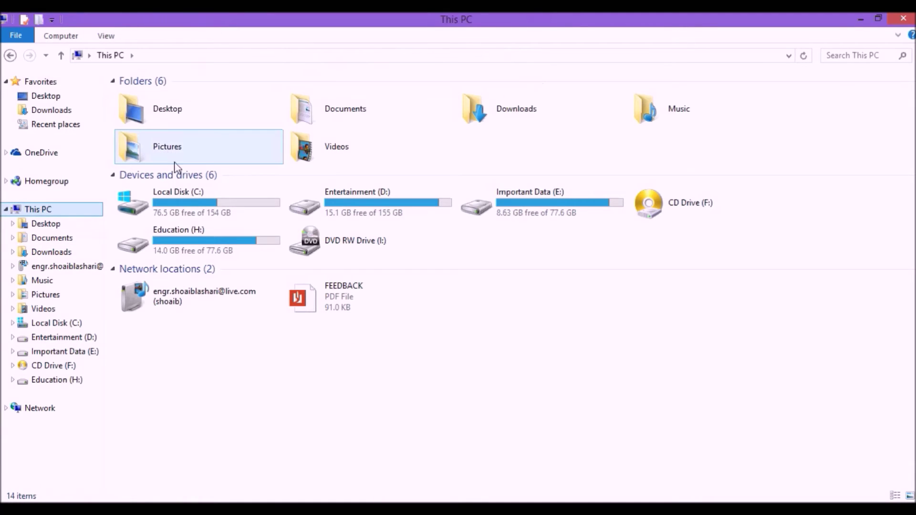
double_click(203, 204)
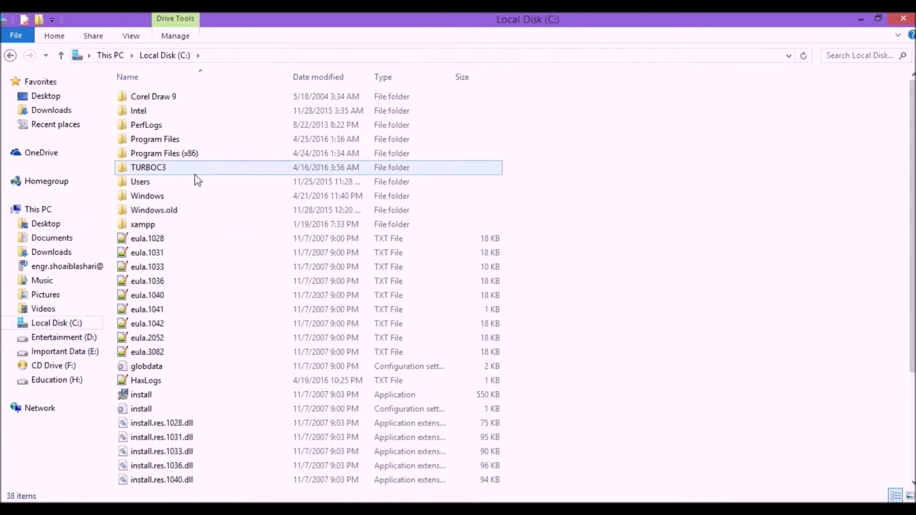
double_click(186, 141)
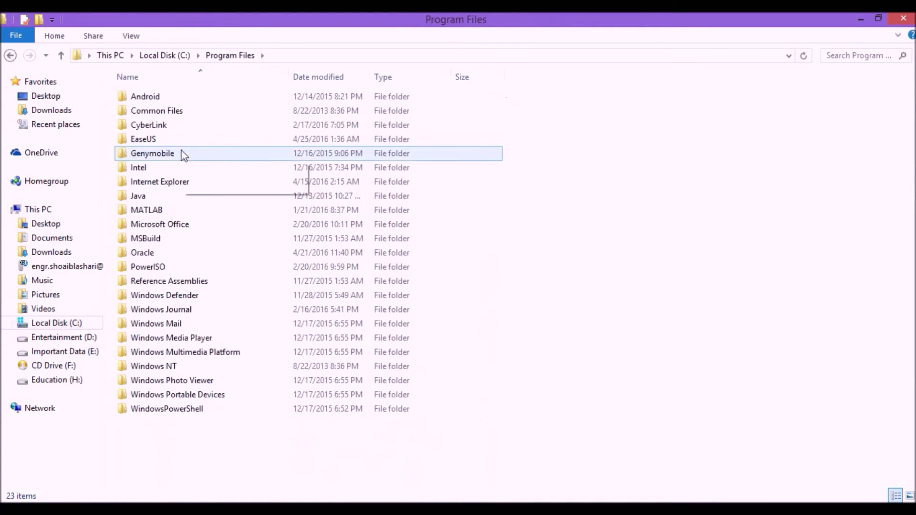
double_click(160, 141)
double_click(164, 101)
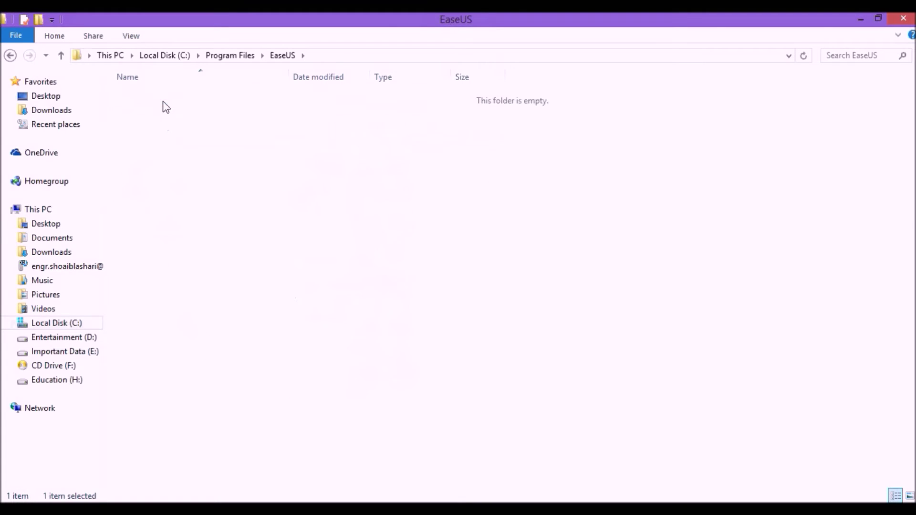
right_click(692, 178)
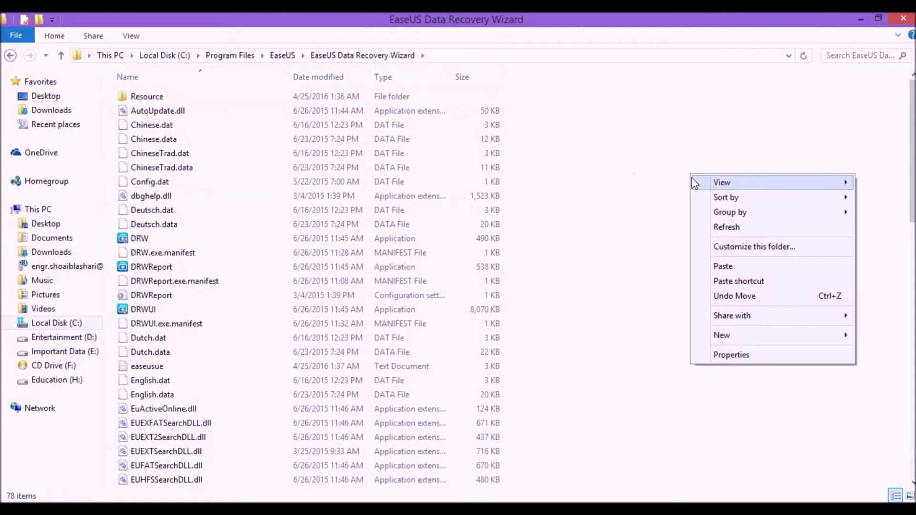
left_click(724, 266)
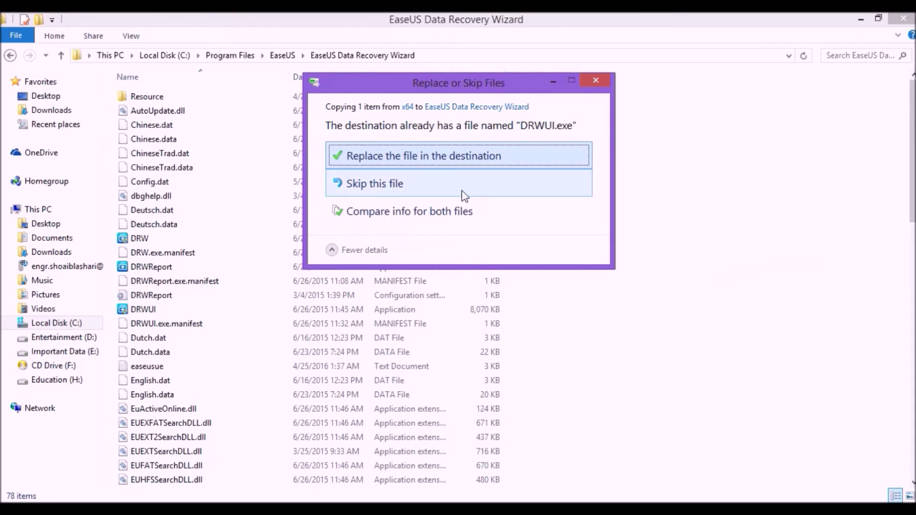
left_click(400, 157)
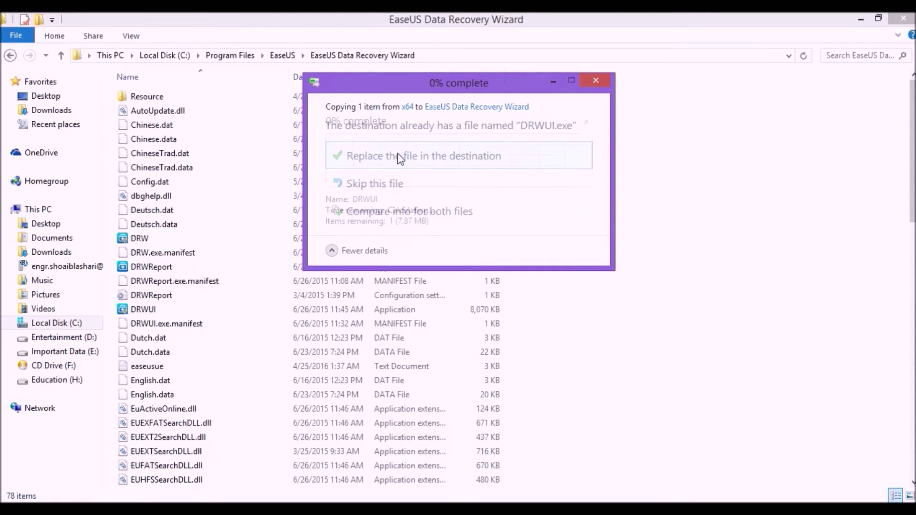
left_click(422, 175)
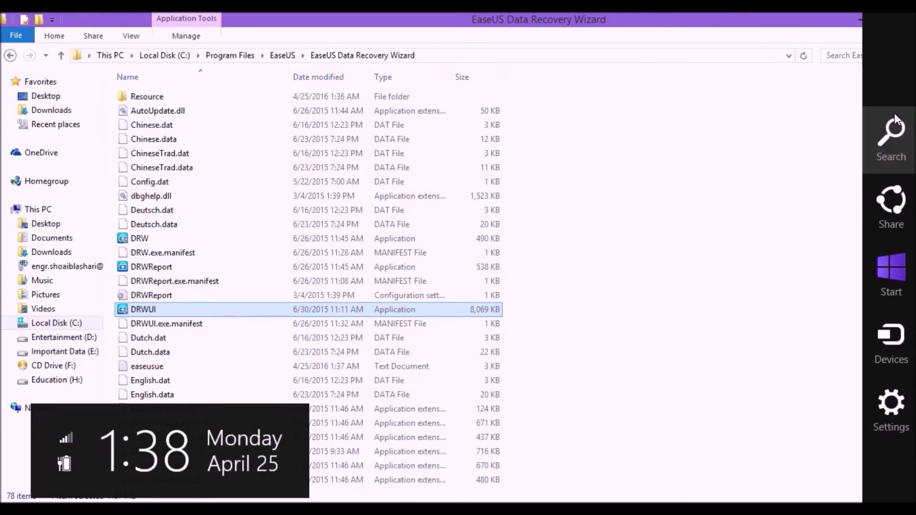
Step: Launch EaseUS Data Recovery Wizard 9.0 by searching 'ease' and skip the update check
left_click(895, 132)
type("ease")
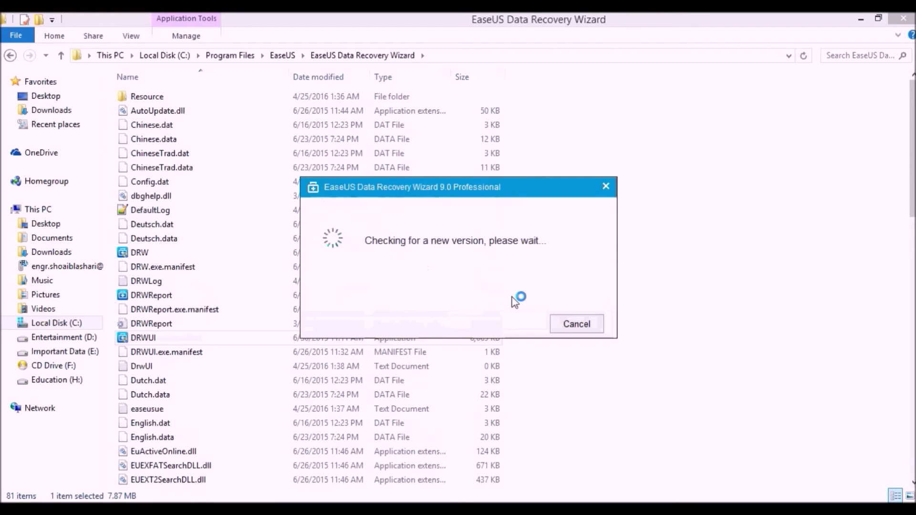
left_click(586, 329)
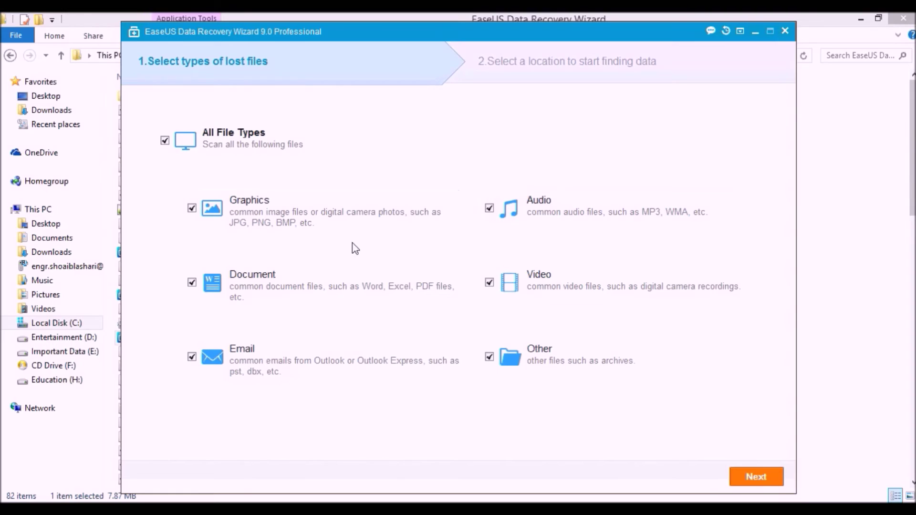
Step: Choose Entertainment (D:) under Hard Disk Drives as the location and start the scan
left_click(743, 477)
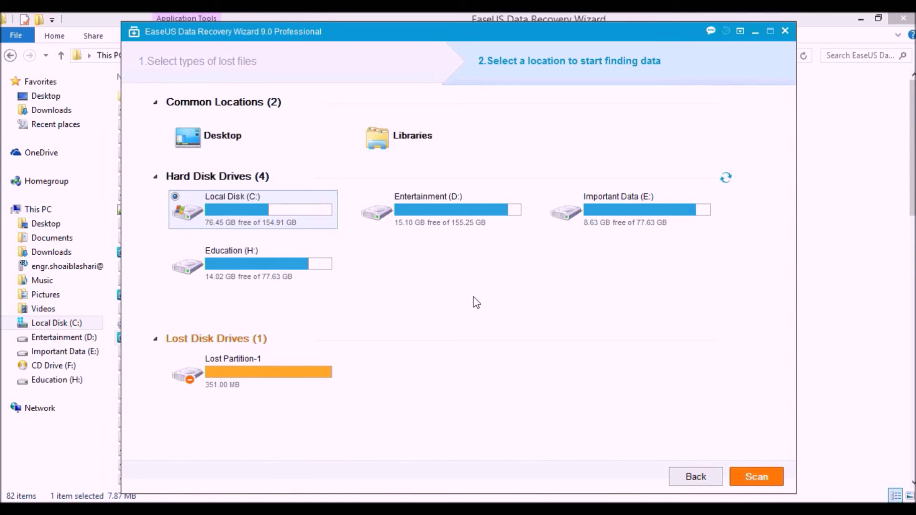
left_click(471, 208)
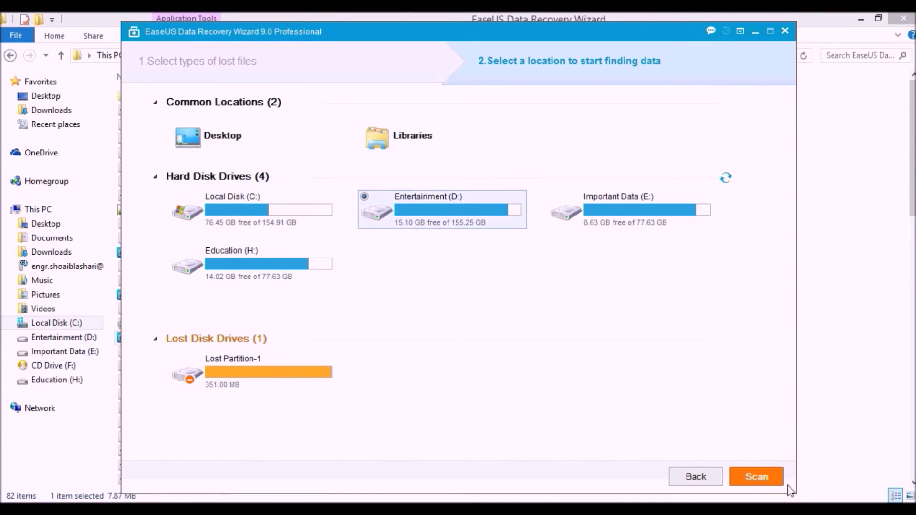
left_click(765, 479)
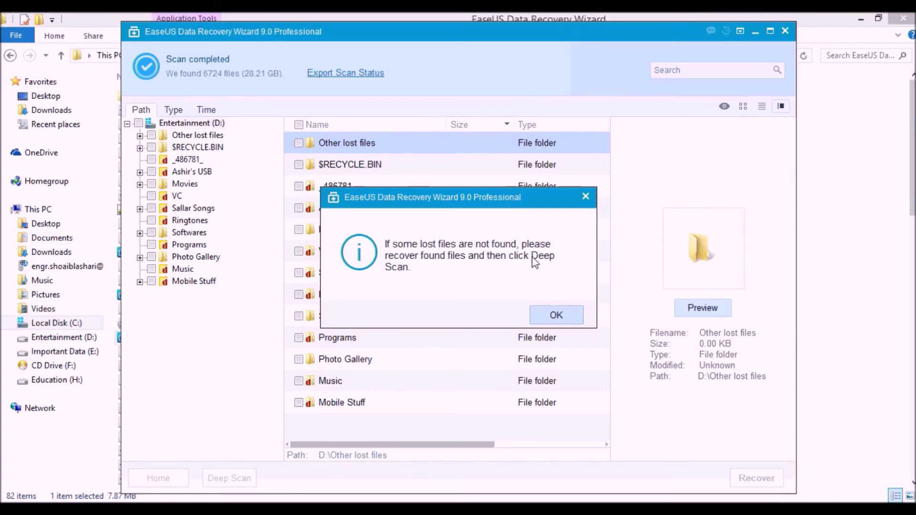
Step: Dismiss the lost-files tip after the scan and click Deep Scan
left_click(557, 313)
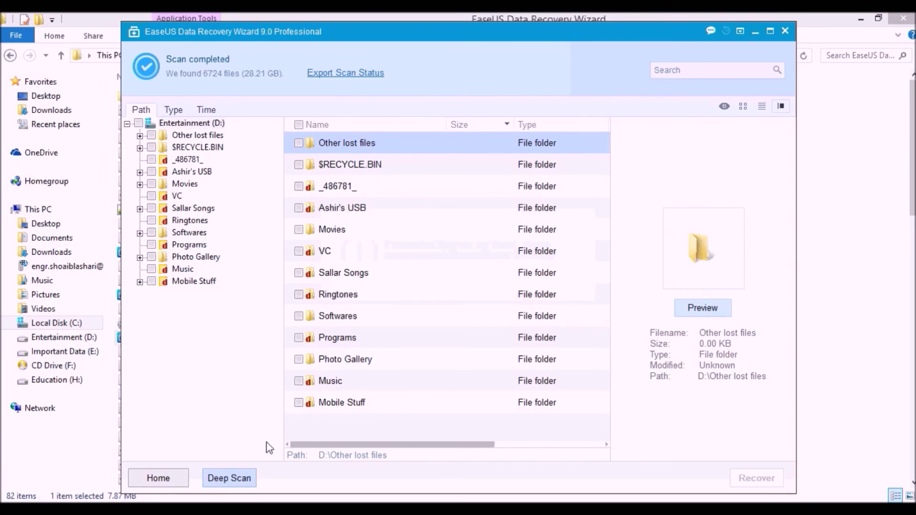
left_click(245, 483)
Step: Tick the Music folder and recover it to the Desktop
left_click(298, 381)
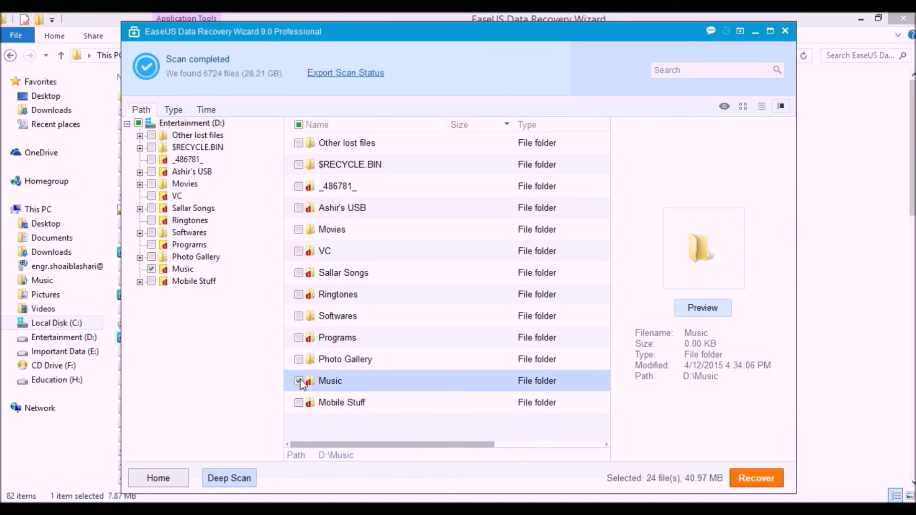
left_click(777, 481)
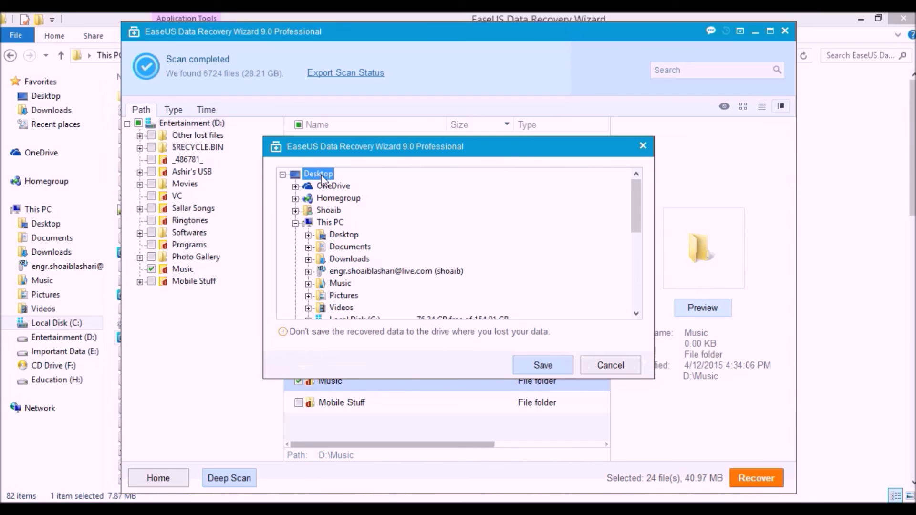
left_click(544, 365)
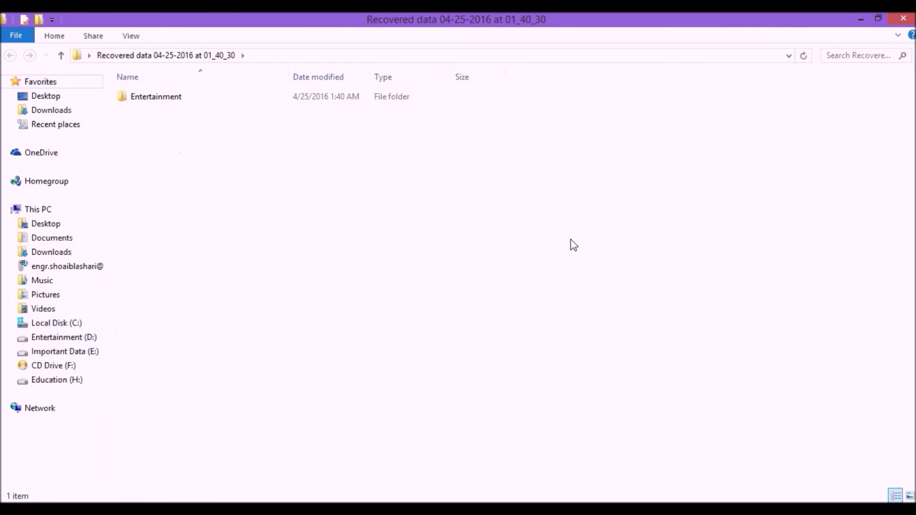
Step: Open Entertainment, then Music, in the recovered folder to view the 24 files
double_click(176, 102)
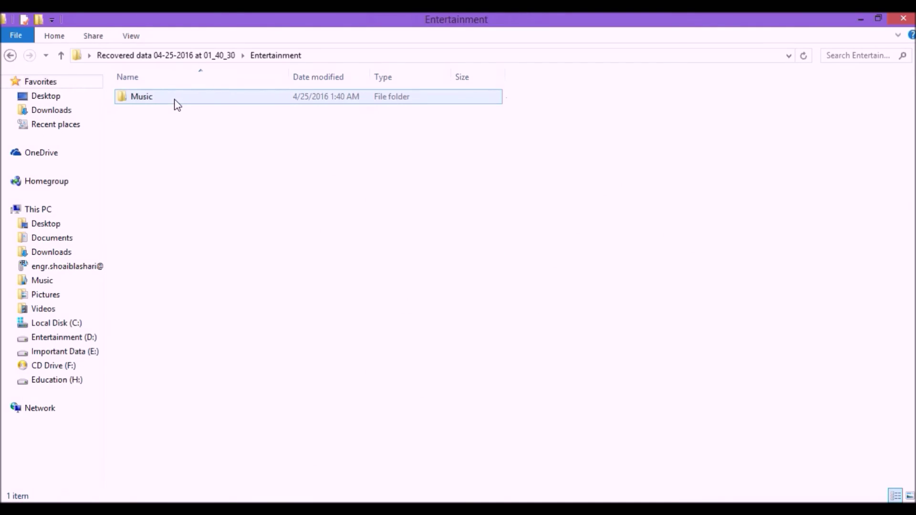
double_click(175, 101)
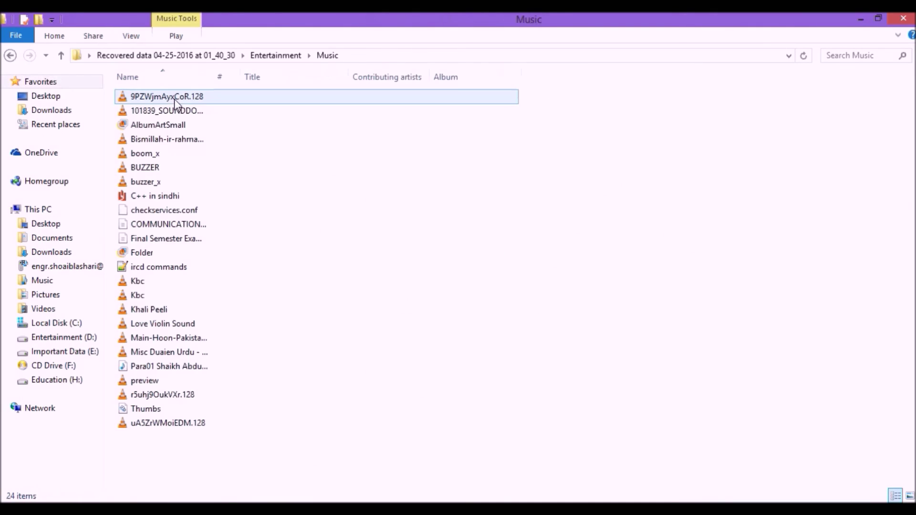